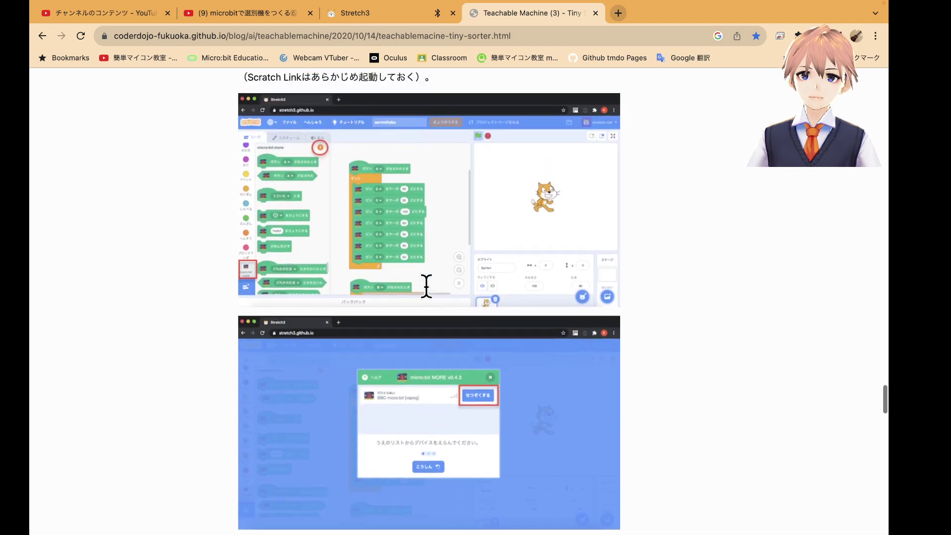
Go back to the introduction of the Tiny Sorter article and open the linked Teachable Machine site.
{"action": "scroll", "coordinate": [426, 286], "scroll_direction": "up", "scroll_amount": 2}
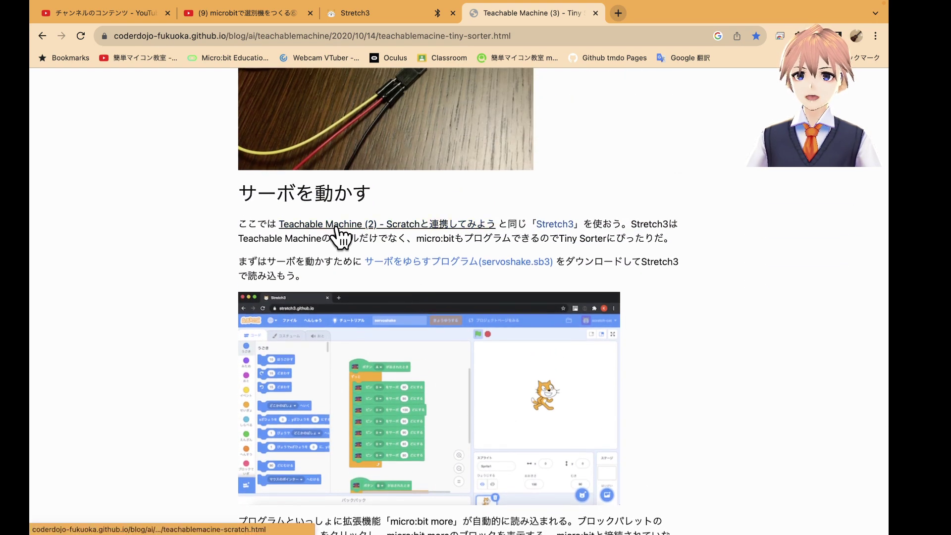
{"action": "scroll", "coordinate": [369, 231], "scroll_direction": "up", "scroll_amount": 15}
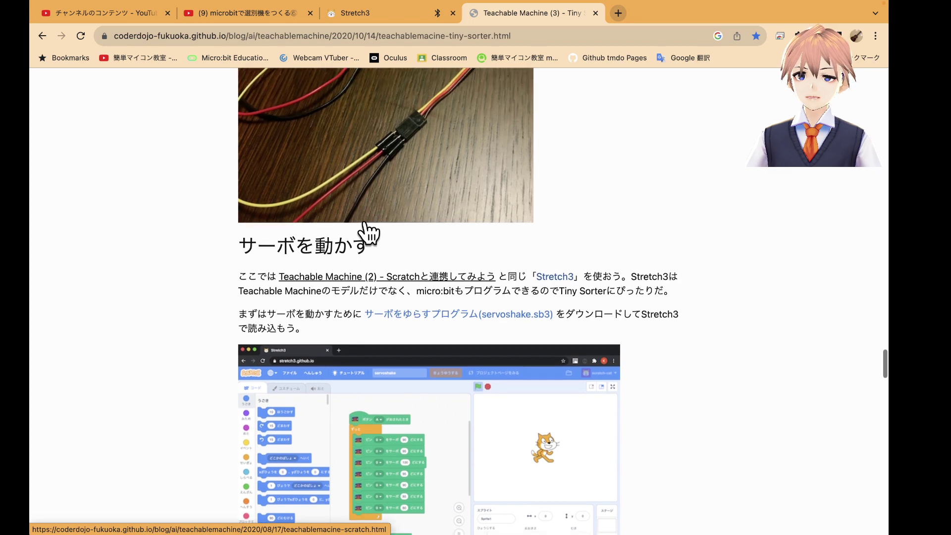
{"action": "scroll", "coordinate": [365, 220], "scroll_direction": "up", "scroll_amount": 20}
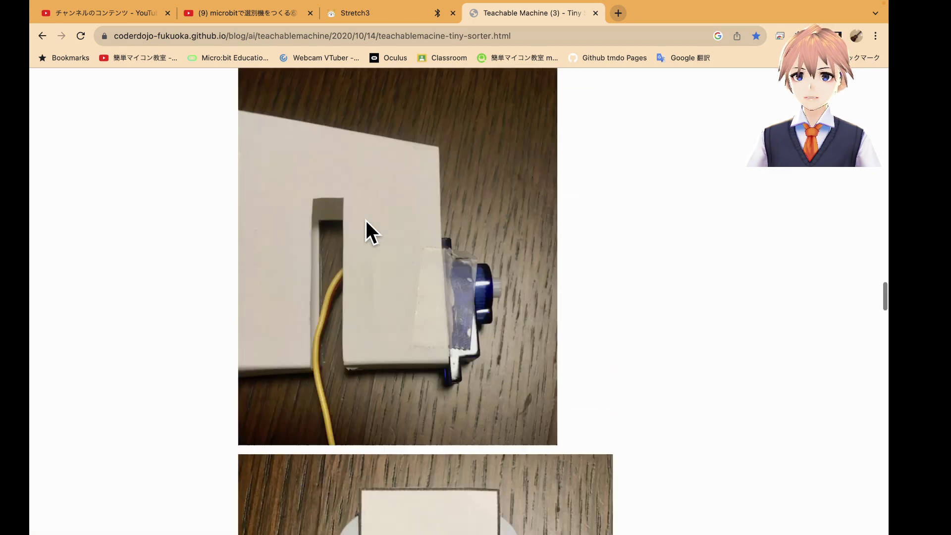
{"action": "scroll", "coordinate": [366, 221], "scroll_direction": "up", "scroll_amount": 20}
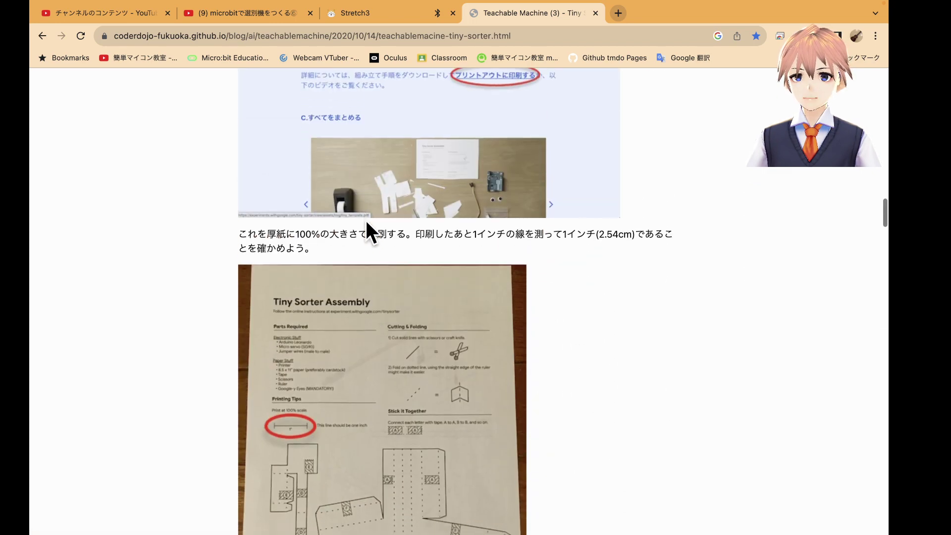
{"action": "scroll", "coordinate": [365, 231], "scroll_direction": "up", "scroll_amount": 20}
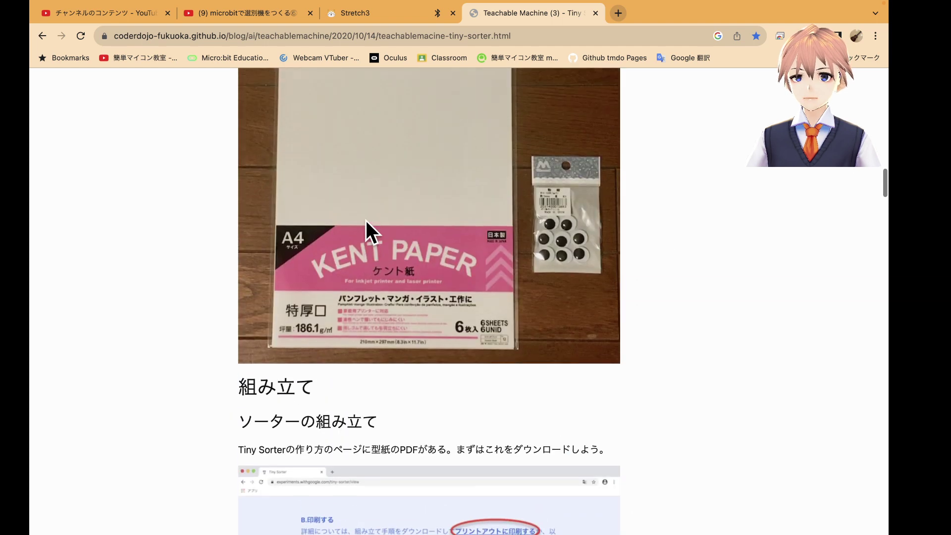
{"action": "scroll", "coordinate": [367, 232], "scroll_direction": "up", "scroll_amount": 10}
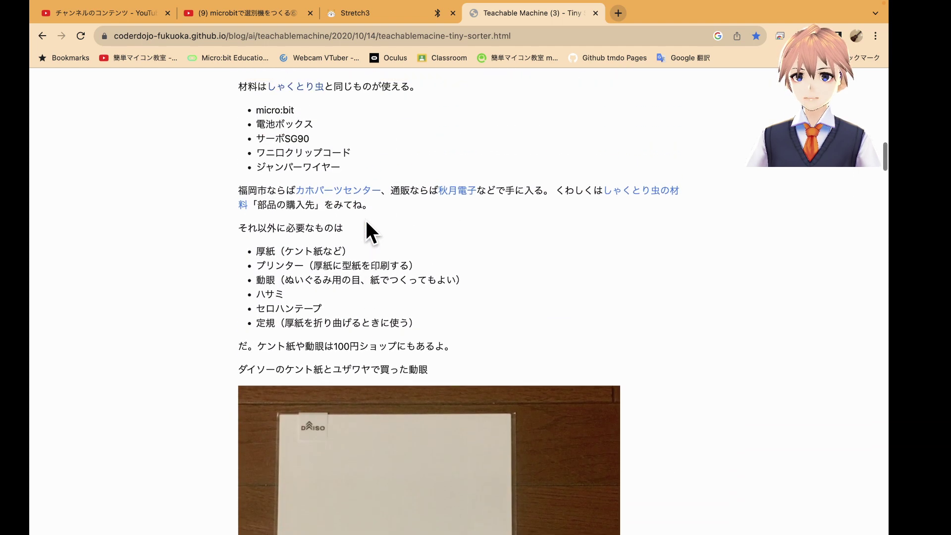
{"action": "scroll", "coordinate": [366, 221], "scroll_direction": "up", "scroll_amount": 20}
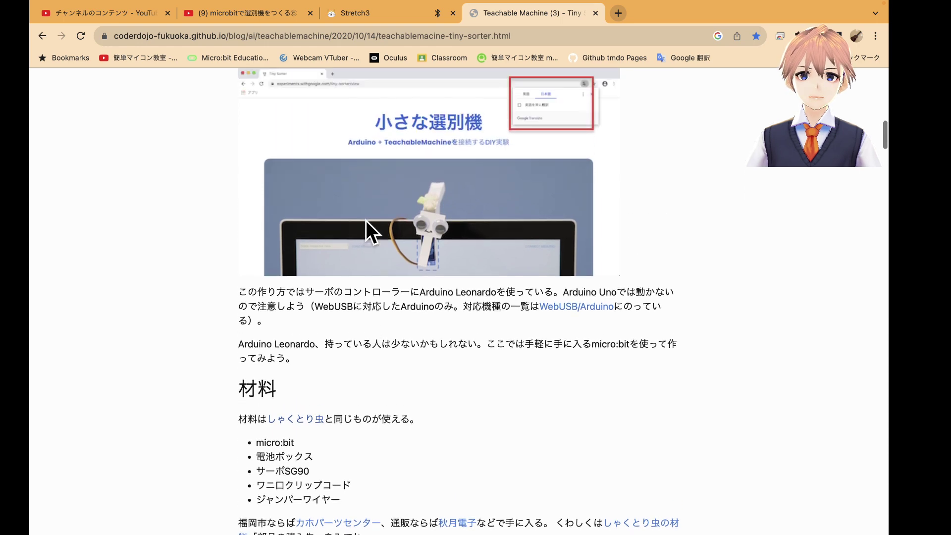
{"action": "scroll", "coordinate": [365, 221], "scroll_direction": "up", "scroll_amount": 5}
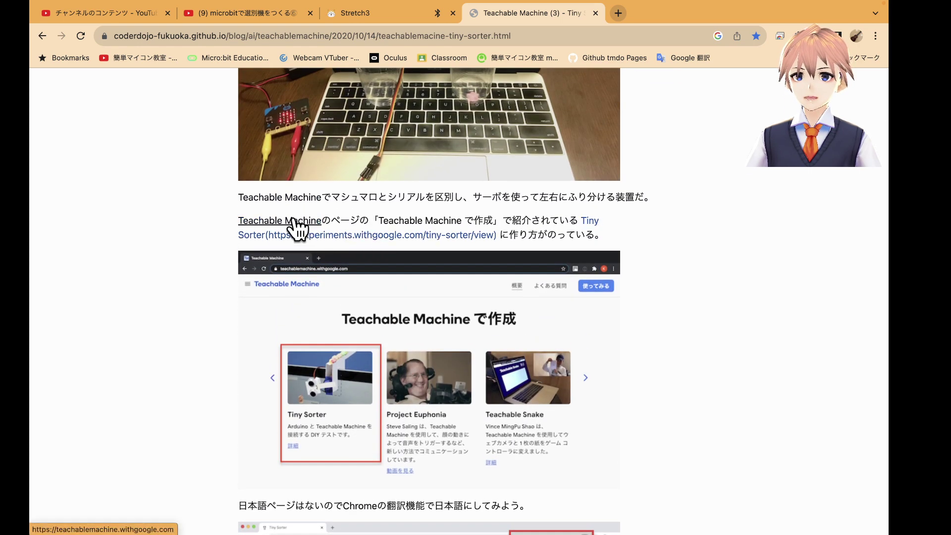
{"action": "left_click", "coordinate": [297, 224]}
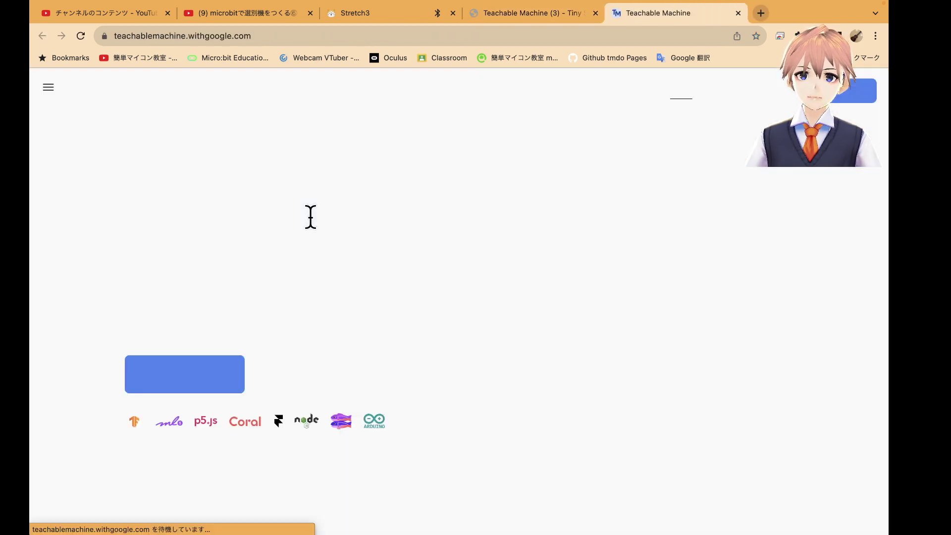
Start a new image project in Teachable Machine and turn on webcam sampling for Class 1.
{"action": "left_click", "coordinate": [191, 371]}
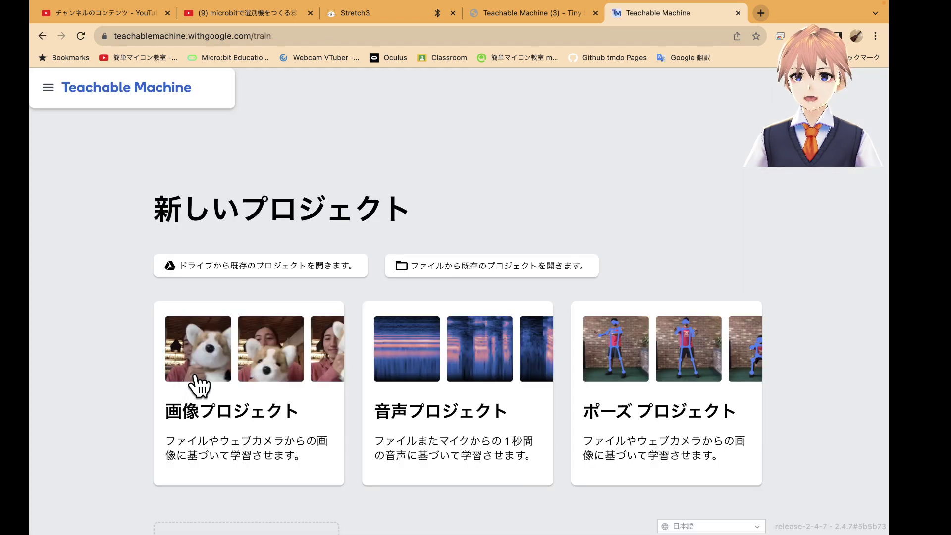
{"action": "left_click", "coordinate": [229, 404]}
{"action": "left_click", "coordinate": [263, 345]}
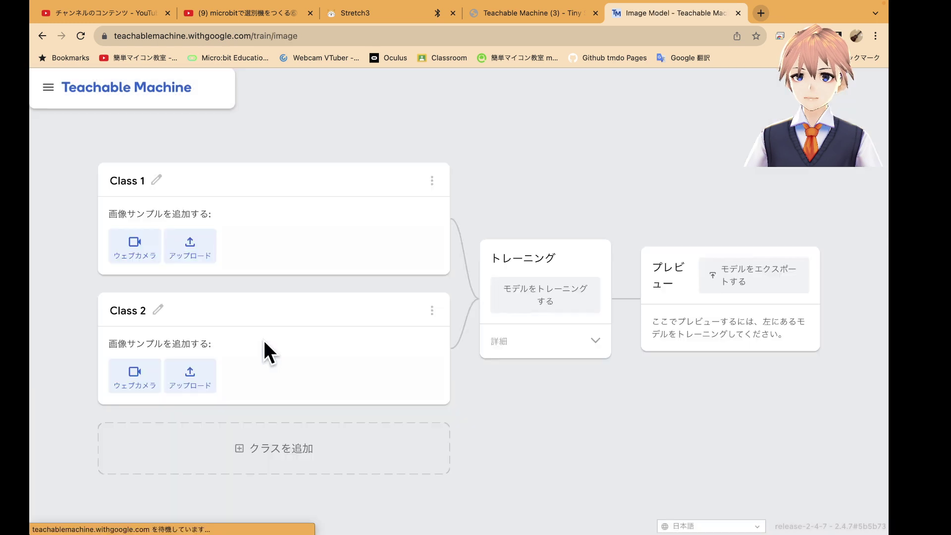
{"action": "left_click", "coordinate": [137, 256]}
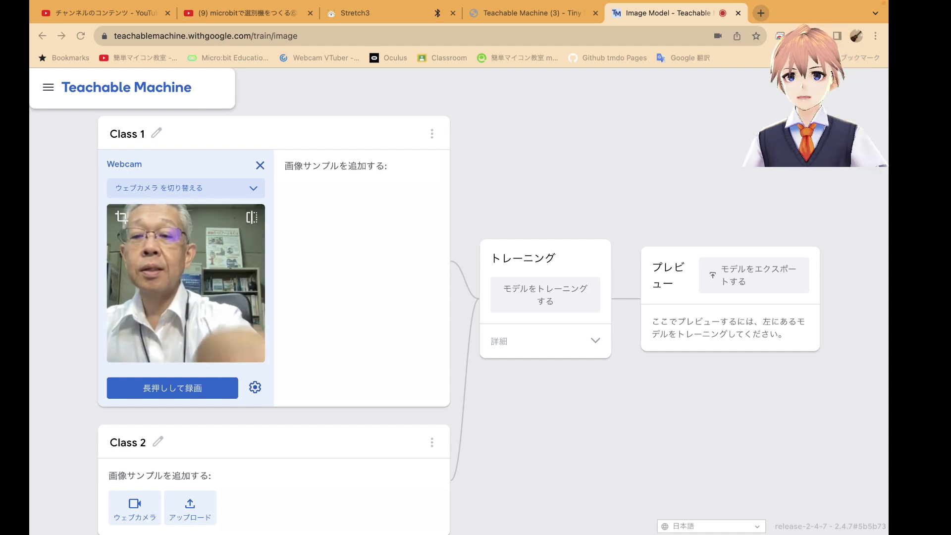
Rename Class 1 to "yellow" and Class 2 to "black".
{"action": "left_click", "coordinate": [138, 131]}
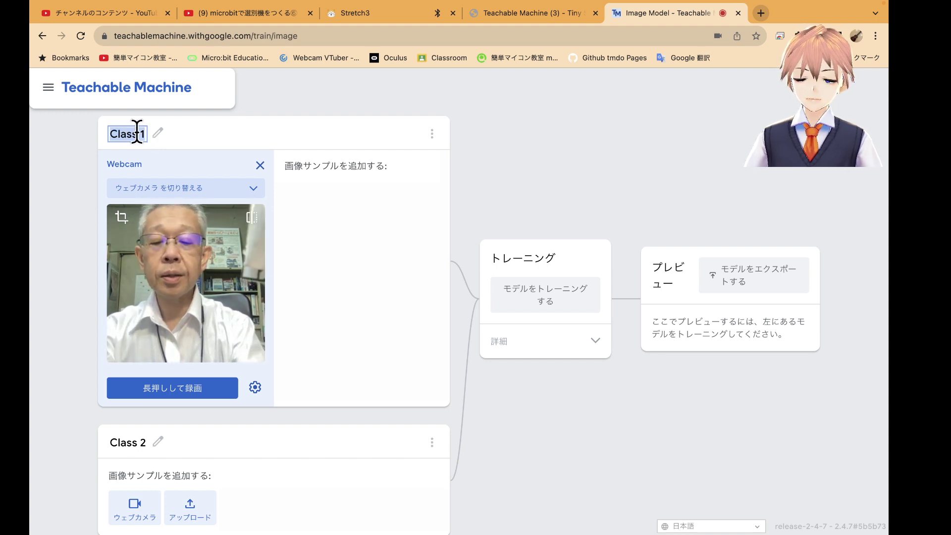
{"action": "type", "text": "ye"}
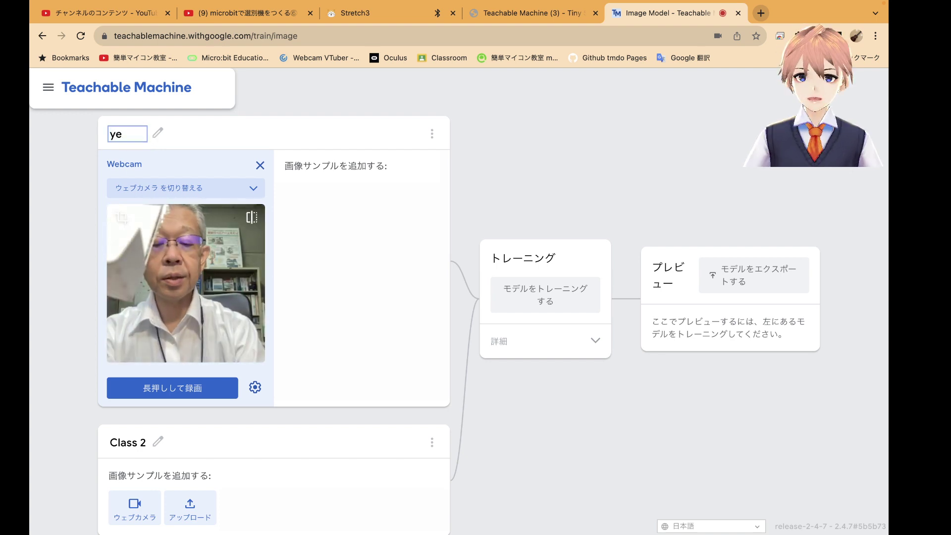
{"action": "type", "text": "llow"}
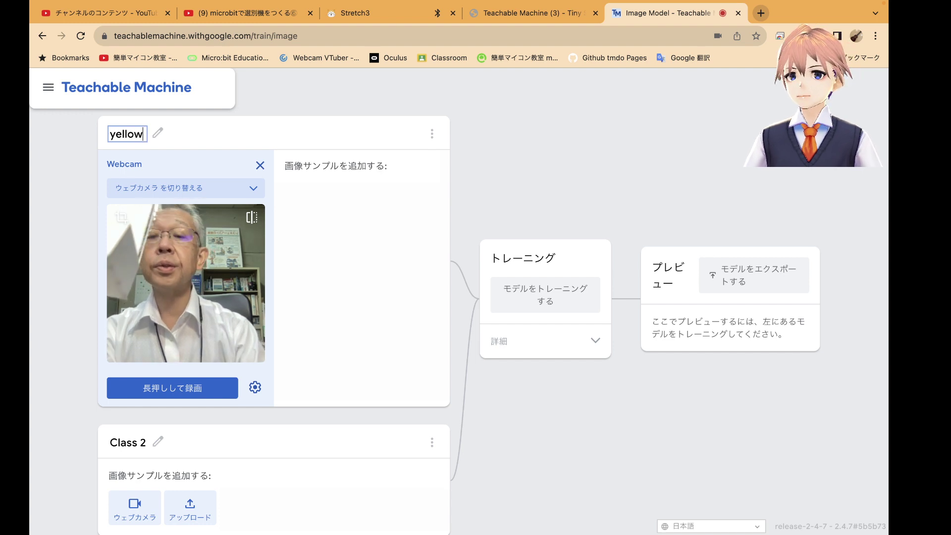
{"action": "key", "text": "Return"}
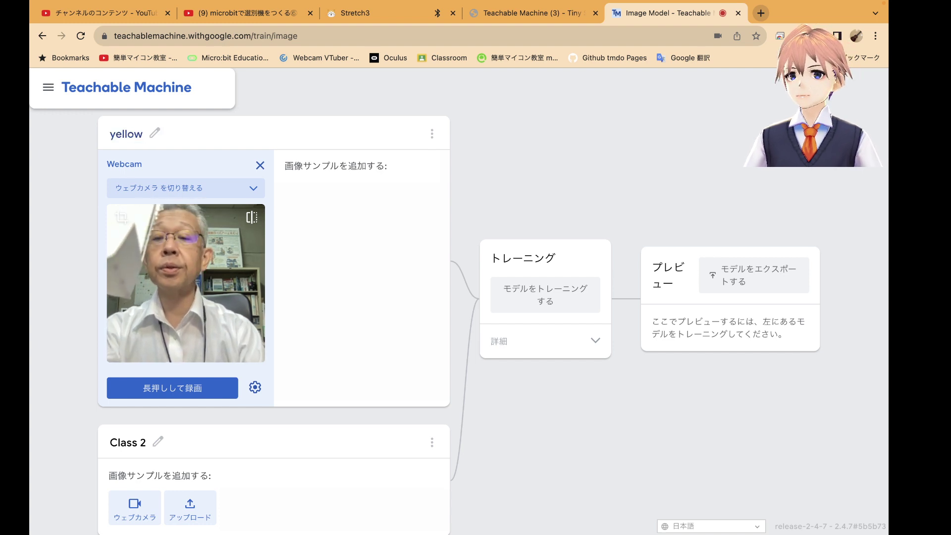
{"action": "left_click", "coordinate": [138, 446]}
{"action": "type", "text": "bl"}
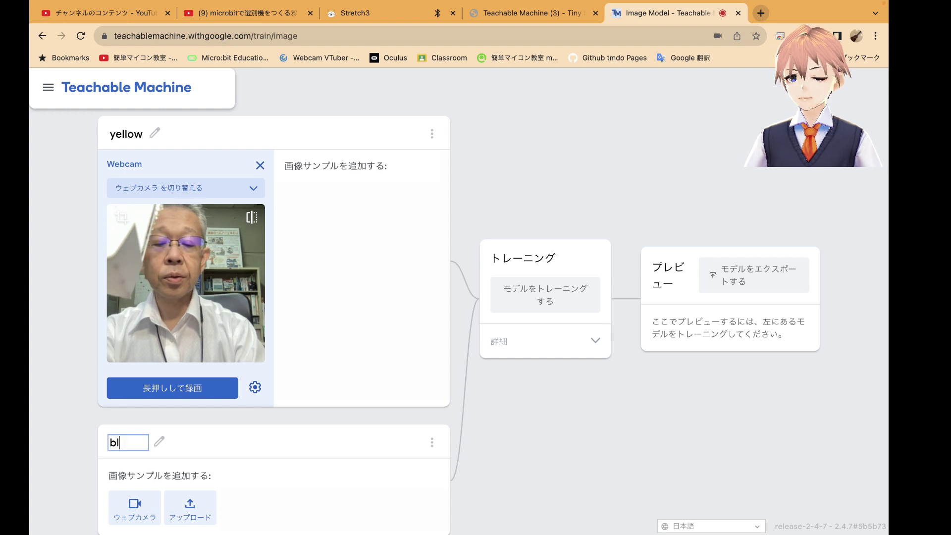
{"action": "type", "text": "ack"}
{"action": "key", "text": "Return"}
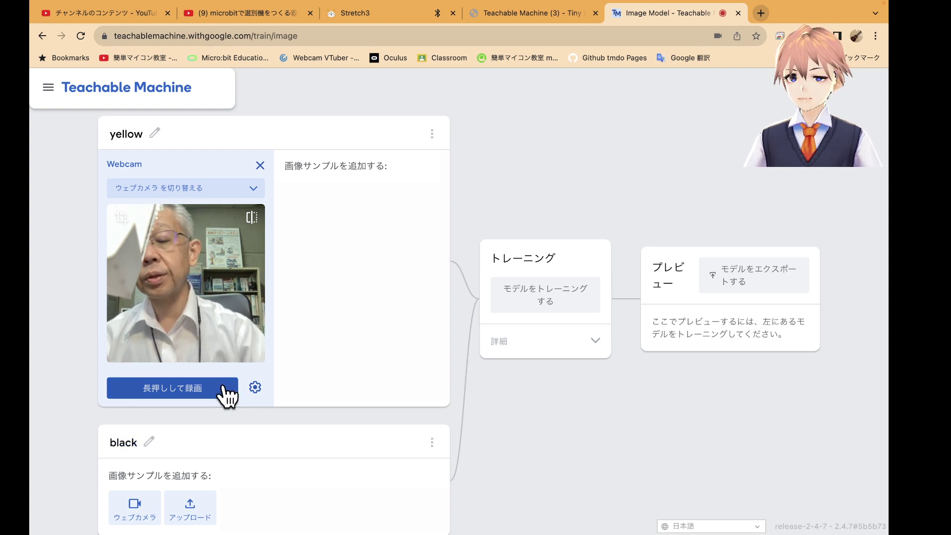
Add a third class to the image model and name it "empty".
{"action": "scroll", "coordinate": [231, 392], "scroll_direction": "down", "scroll_amount": 2}
{"action": "left_click", "coordinate": [267, 501]}
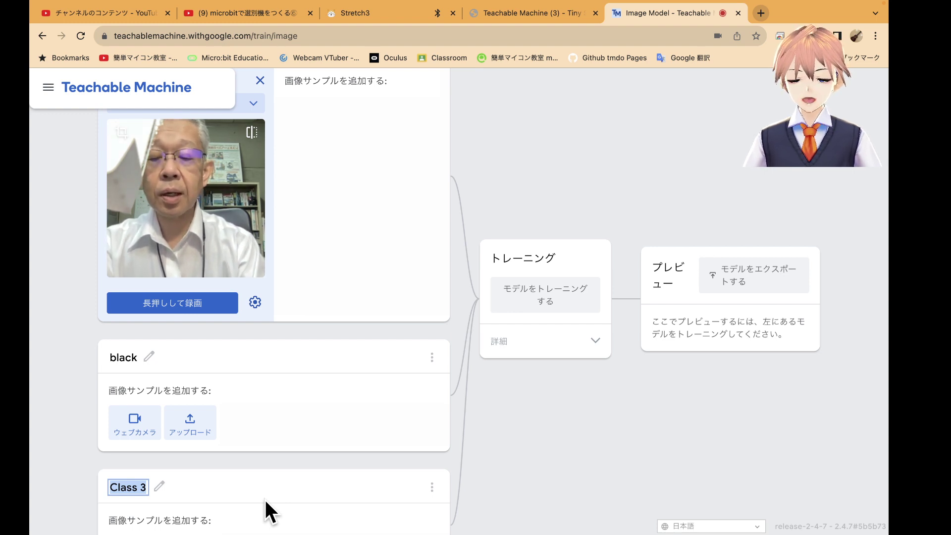
{"action": "type", "text": "empty"}
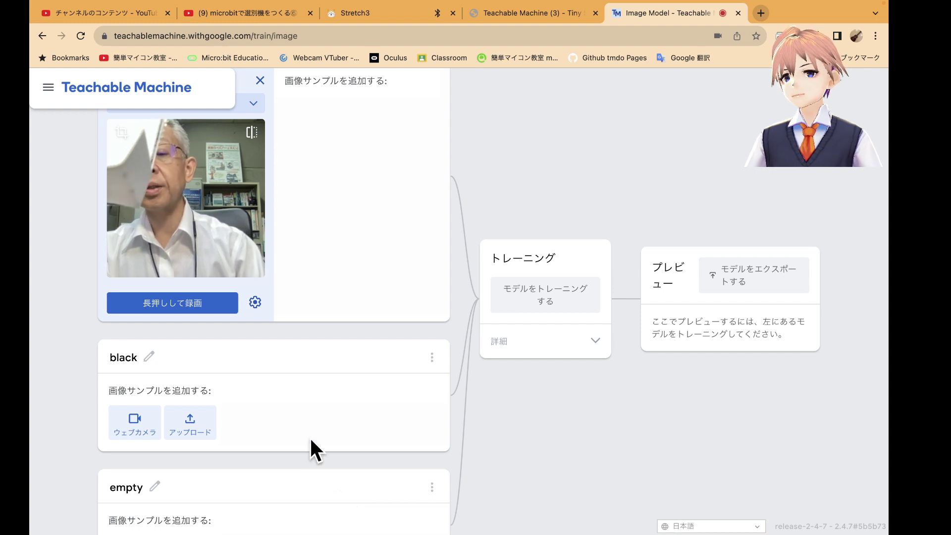
Close the Stretch3 project with the servo program and return to the Teachable Machine image model.
{"action": "scroll", "coordinate": [310, 436], "scroll_direction": "up", "scroll_amount": 2}
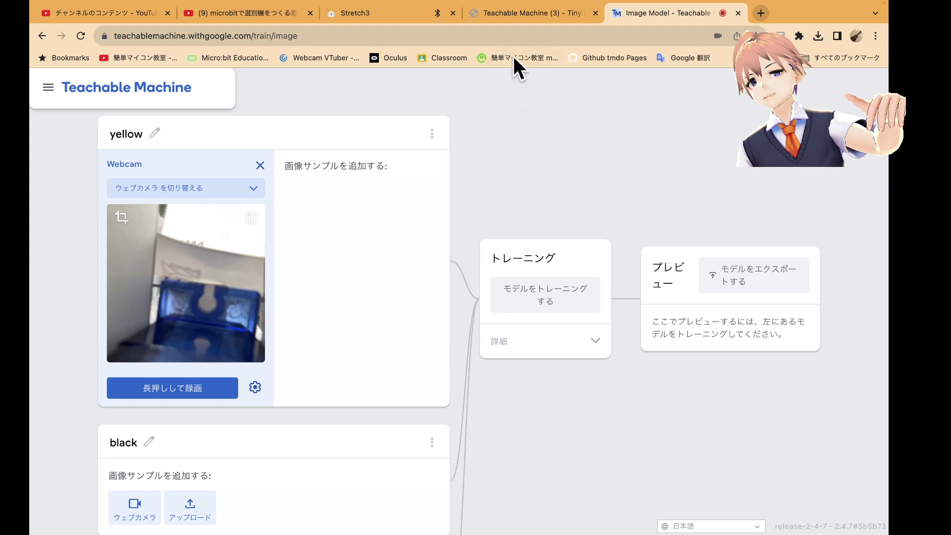
{"action": "left_click", "coordinate": [397, 17]}
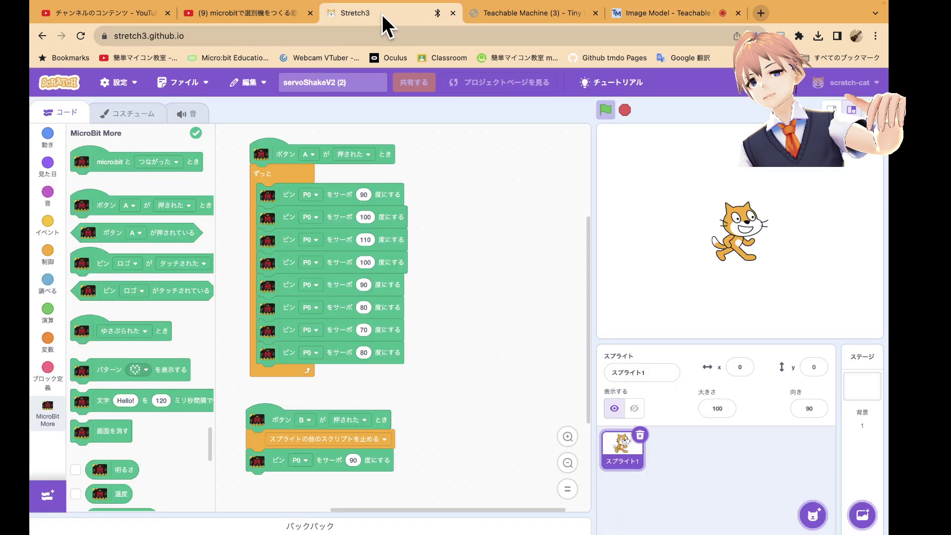
{"action": "left_click", "coordinate": [452, 13]}
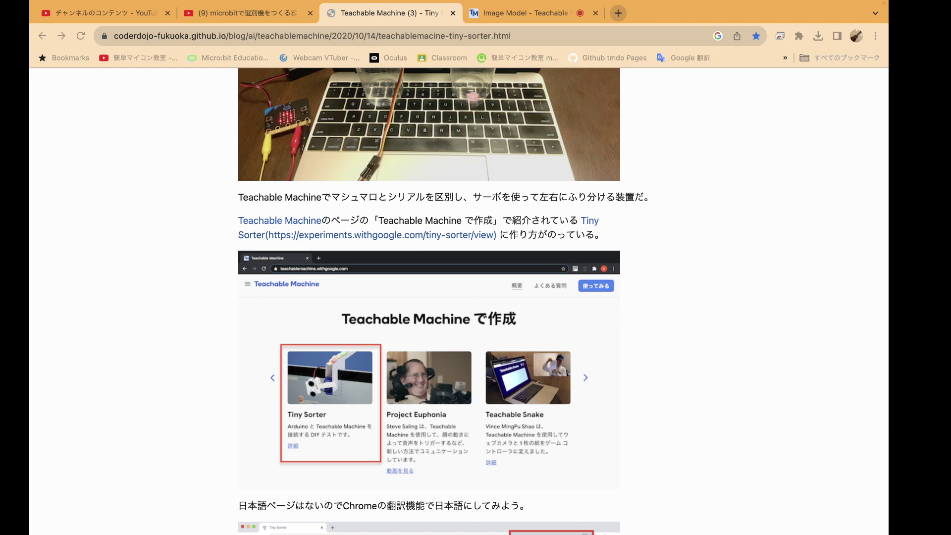
{"action": "left_click", "coordinate": [525, 20]}
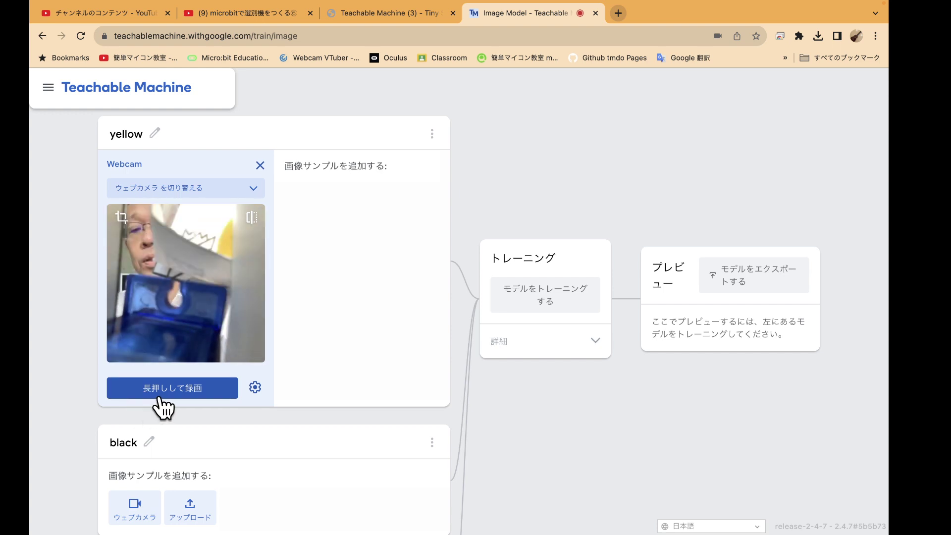
Record webcam image samples for the yellow class and for the black class.
{"action": "left_click_drag", "start_coordinate": [159, 396], "coordinate": [158, 397]}
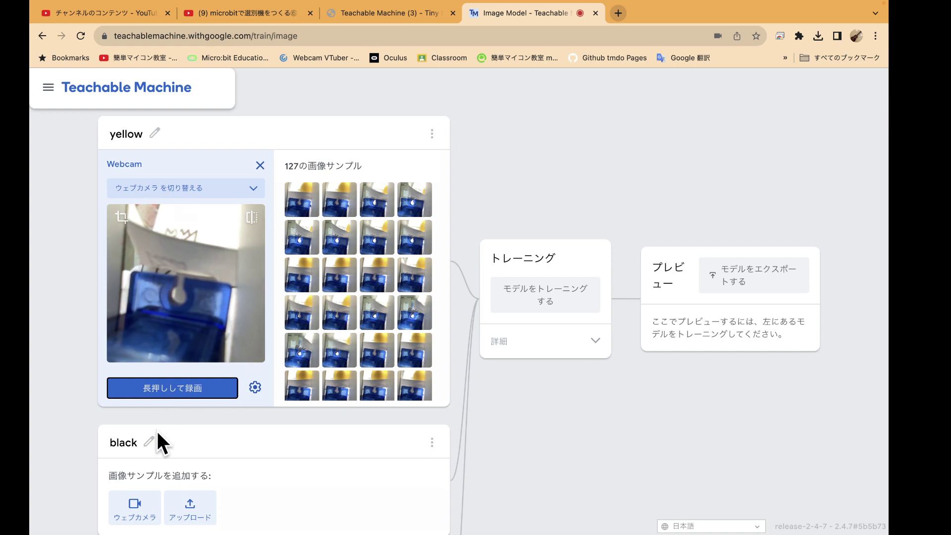
{"action": "scroll", "coordinate": [151, 454], "scroll_direction": "down", "scroll_amount": 4}
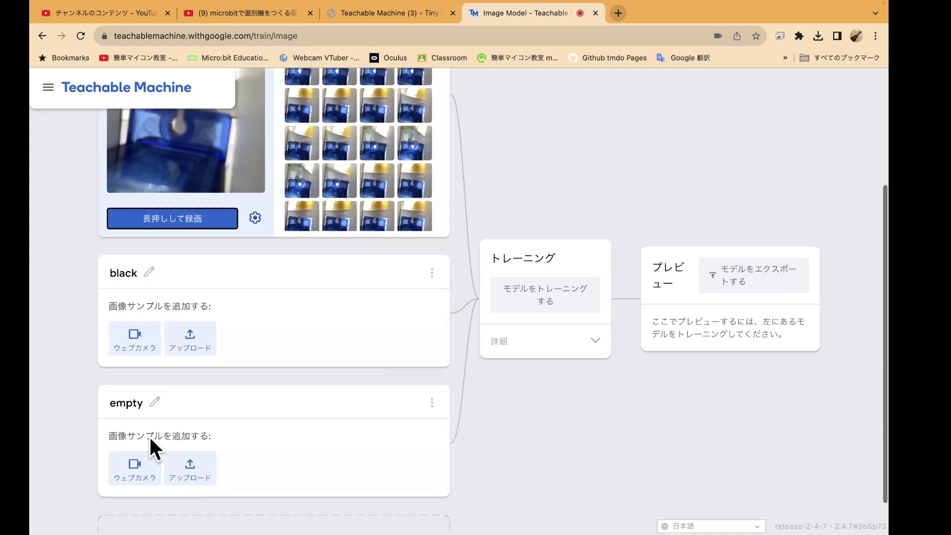
{"action": "left_click", "coordinate": [134, 337]}
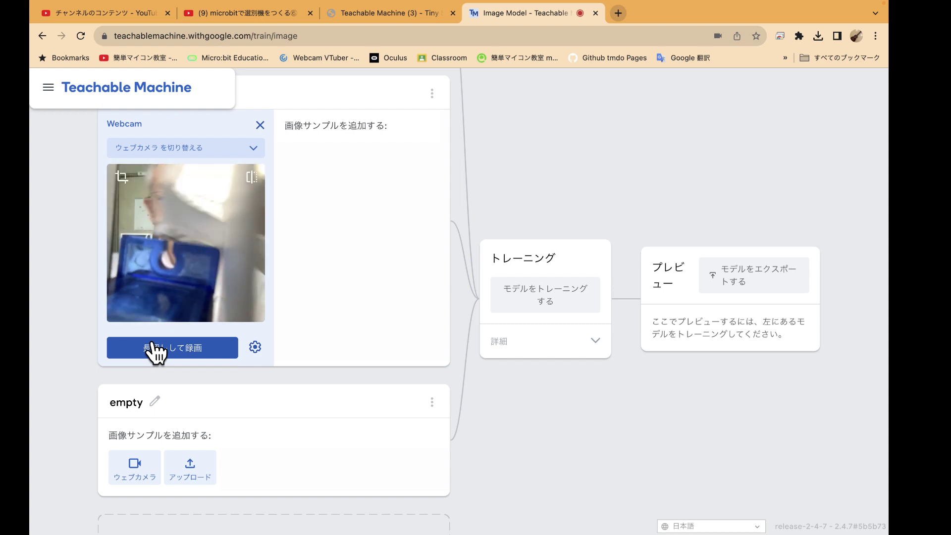
{"action": "left_click_drag", "start_coordinate": [153, 344], "coordinate": [154, 352]}
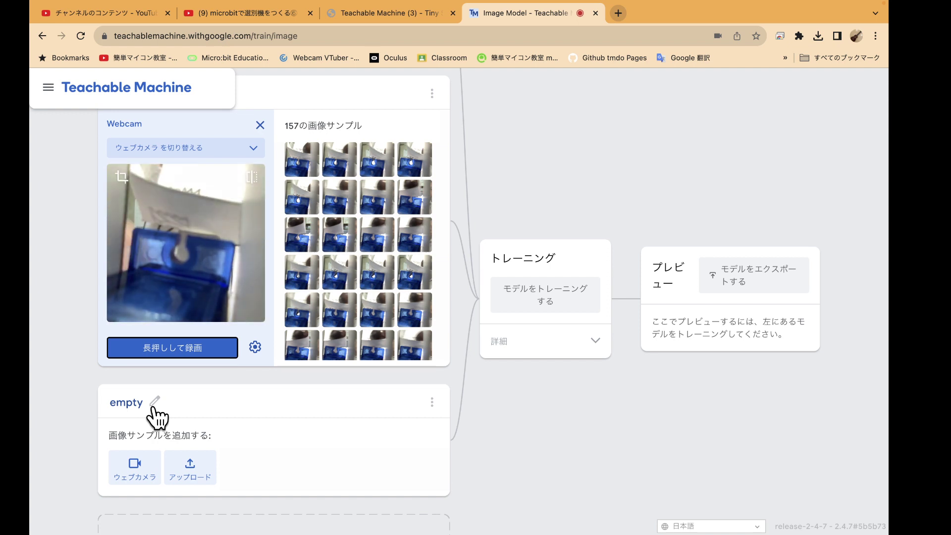
Turn on the webcam for the empty class and record image samples in several takes with varied backgrounds.
{"action": "scroll", "coordinate": [138, 423], "scroll_direction": "down", "scroll_amount": 2}
{"action": "left_click", "coordinate": [131, 420]}
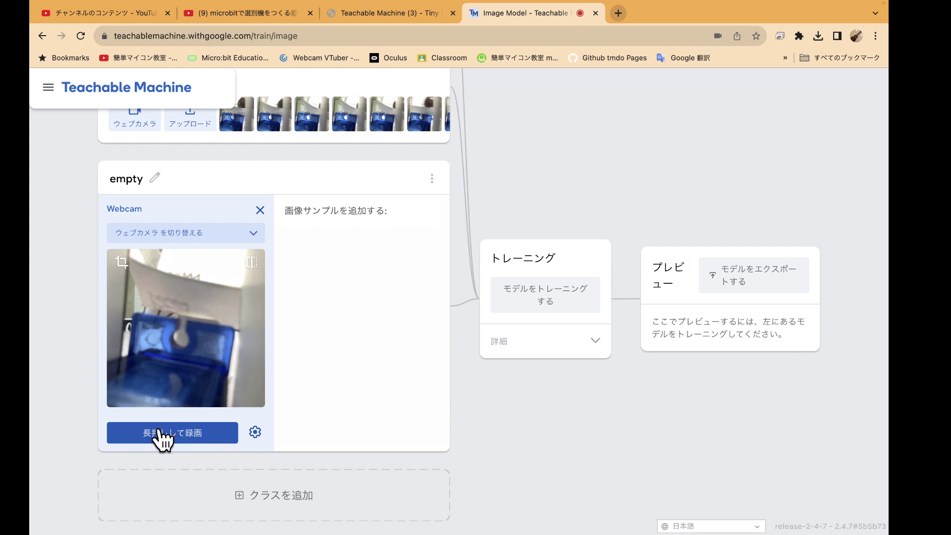
{"action": "left_click_drag", "start_coordinate": [160, 432], "coordinate": [160, 432]}
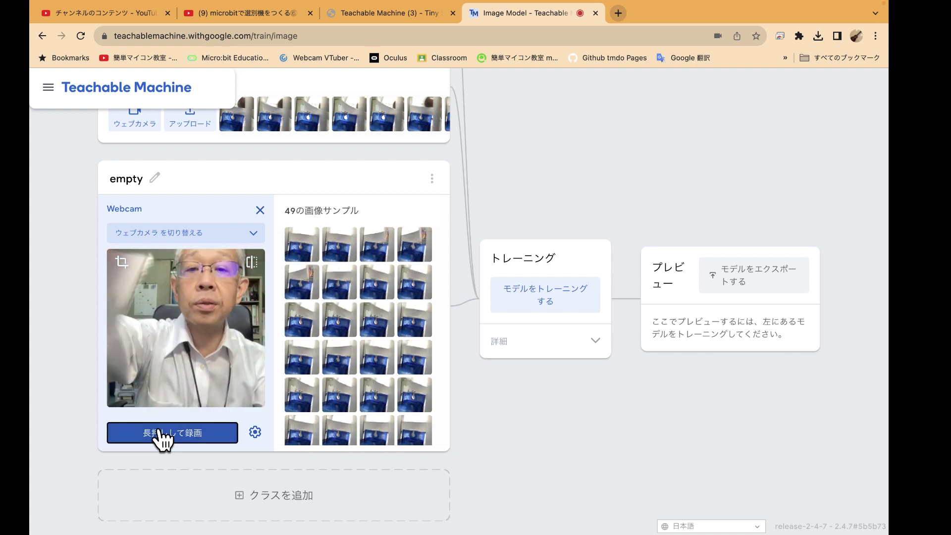
{"action": "left_click_drag", "start_coordinate": [159, 436], "coordinate": [158, 438]}
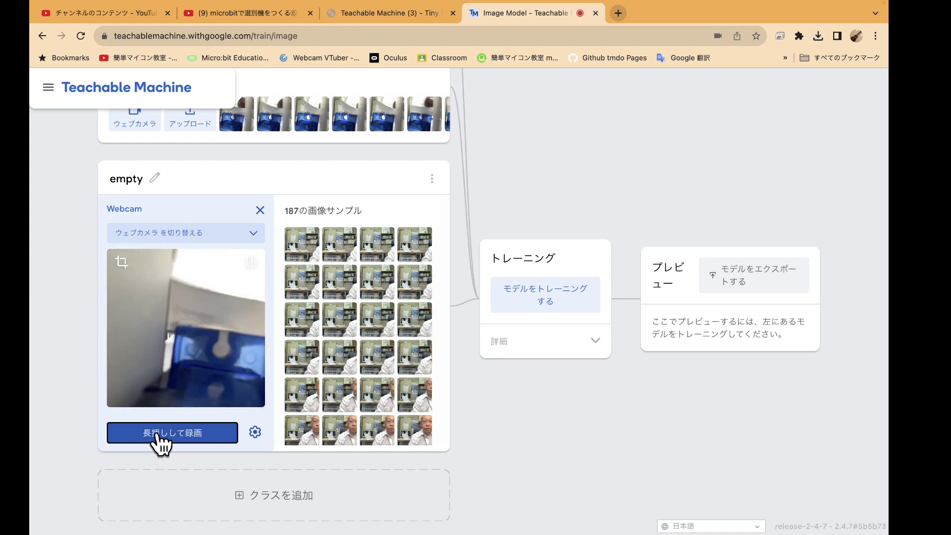
{"action": "left_click_drag", "start_coordinate": [159, 439], "coordinate": [159, 439]}
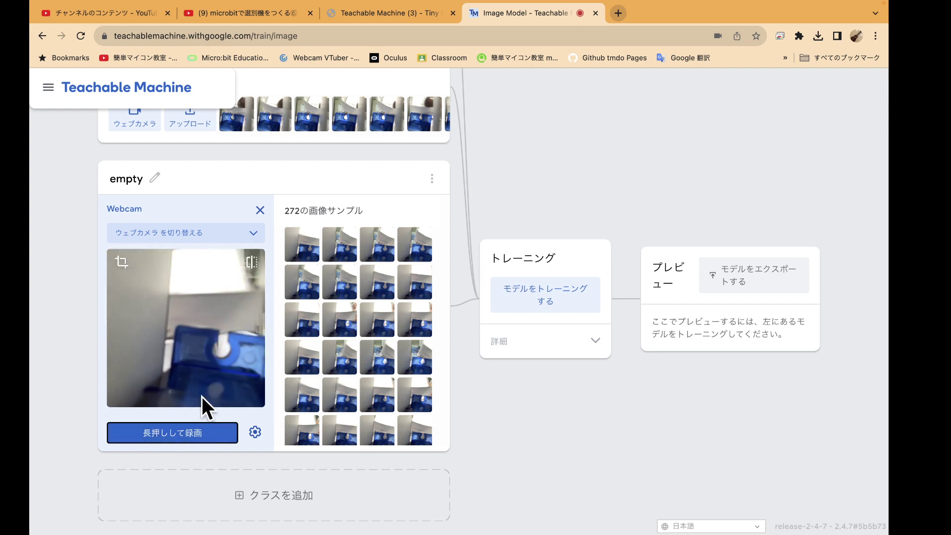
Review all the recorded image samples of the empty class, from the newest to the oldest.
{"action": "scroll", "coordinate": [320, 374], "scroll_direction": "down", "scroll_amount": 1}
{"action": "scroll", "coordinate": [320, 374], "scroll_direction": "down", "scroll_amount": 2}
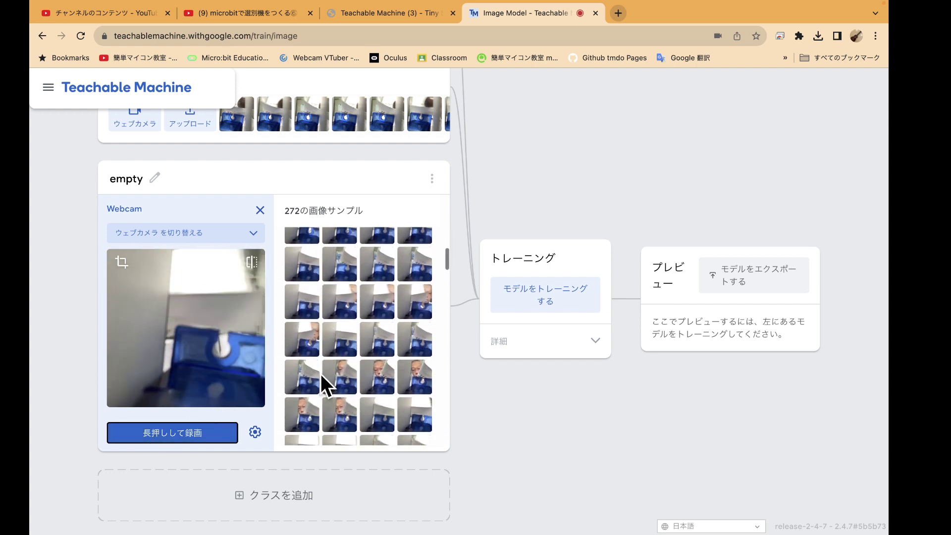
{"action": "mouse_move", "coordinate": [382, 331]}
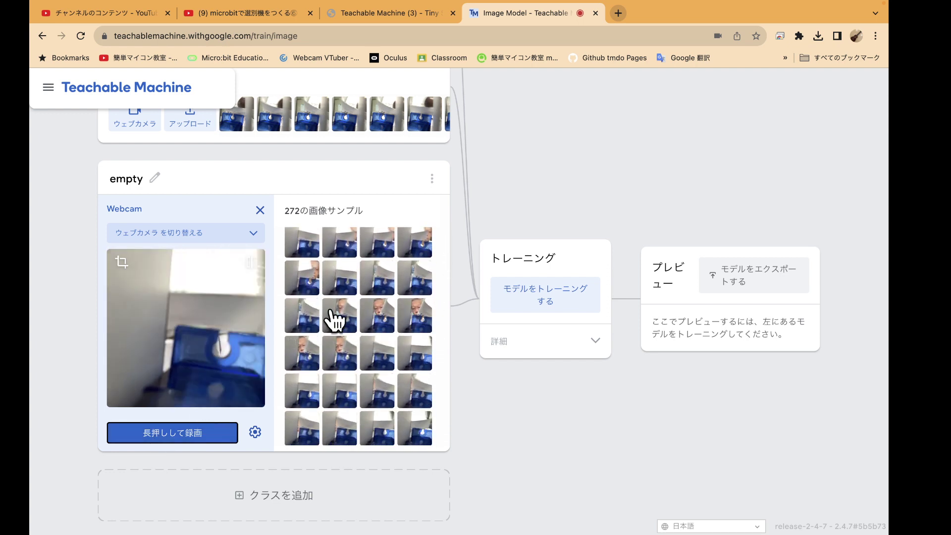
{"action": "scroll", "coordinate": [391, 349], "scroll_direction": "down", "scroll_amount": 2}
{"action": "scroll", "coordinate": [393, 353], "scroll_direction": "down", "scroll_amount": 2}
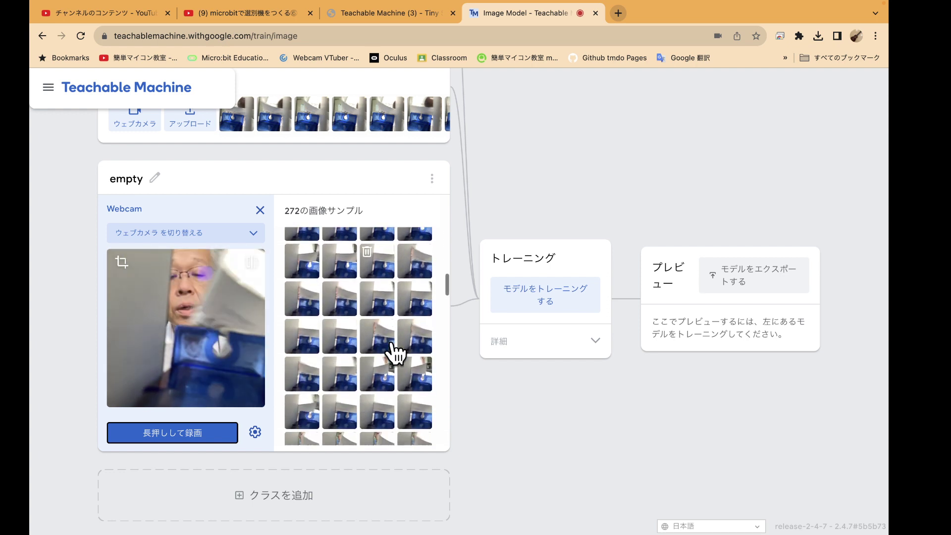
{"action": "scroll", "coordinate": [395, 353], "scroll_direction": "down", "scroll_amount": 5}
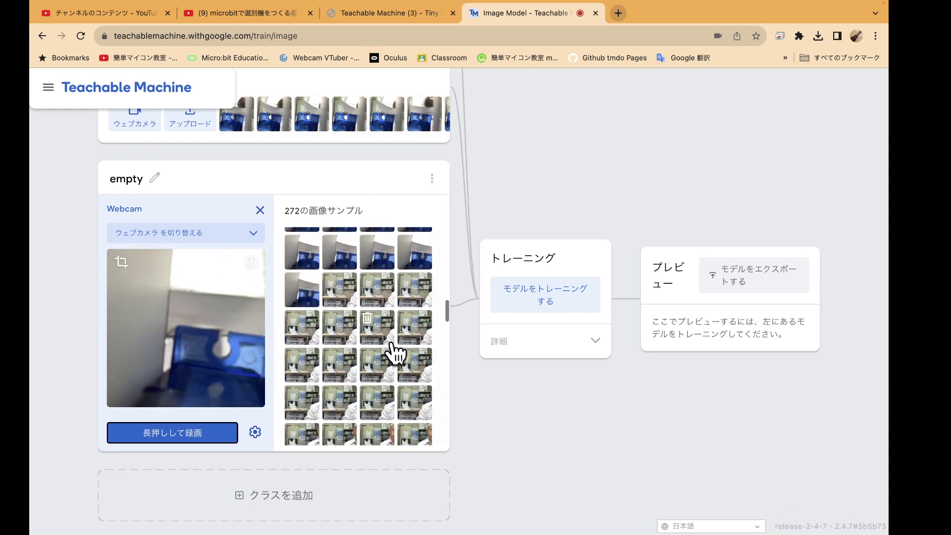
{"action": "scroll", "coordinate": [395, 353], "scroll_direction": "down", "scroll_amount": 4}
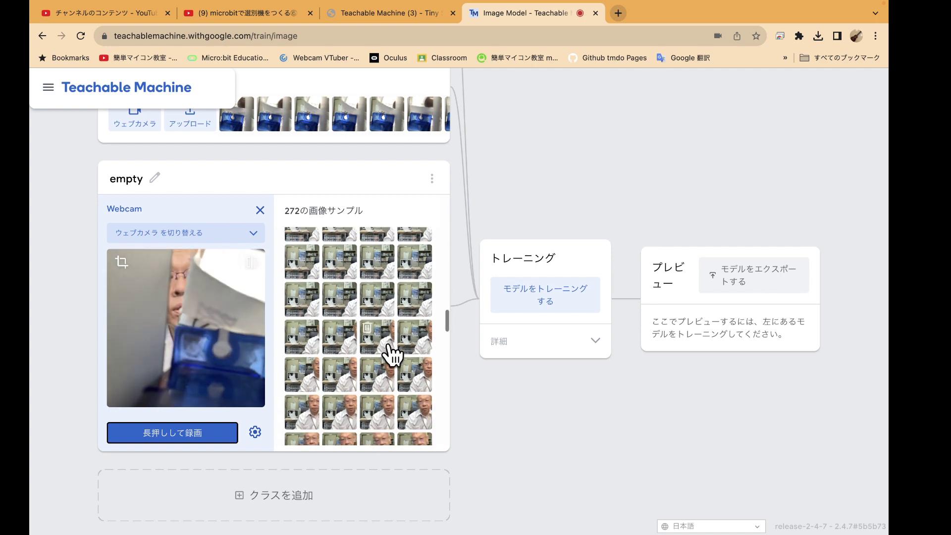
{"action": "scroll", "coordinate": [377, 397], "scroll_direction": "down", "scroll_amount": 5}
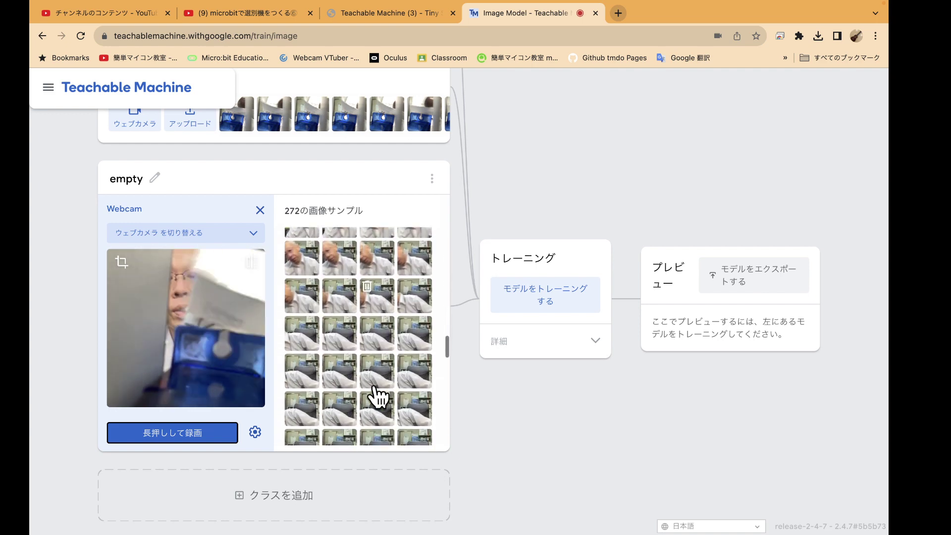
{"action": "scroll", "coordinate": [377, 396], "scroll_direction": "down", "scroll_amount": 6}
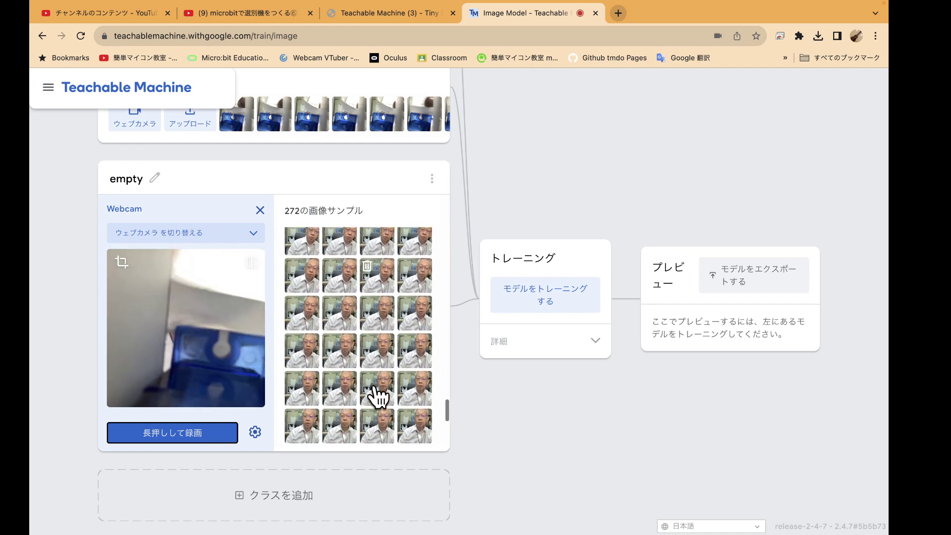
{"action": "scroll", "coordinate": [377, 397], "scroll_direction": "down", "scroll_amount": 5}
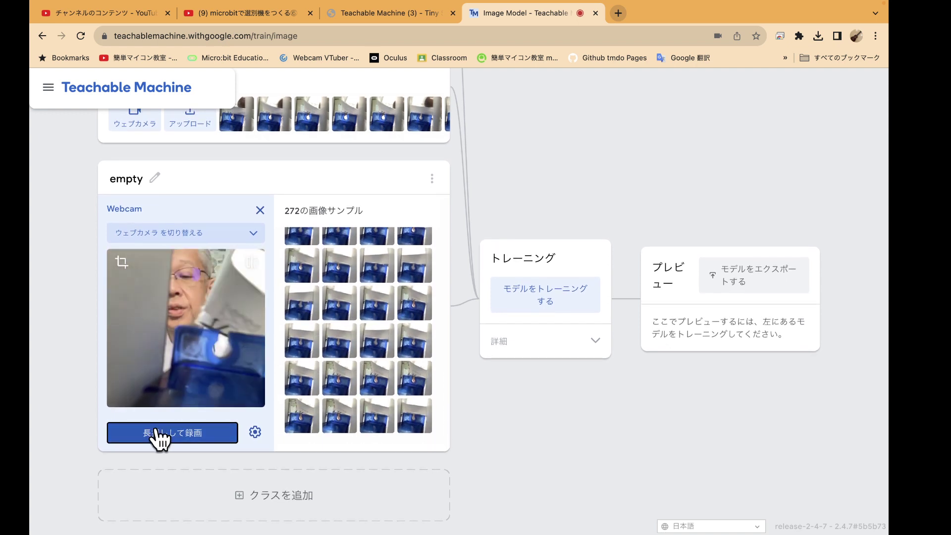
Record one more take of webcam samples for the empty class and start training the image model.
{"action": "left_click_drag", "start_coordinate": [158, 435], "coordinate": [157, 432]}
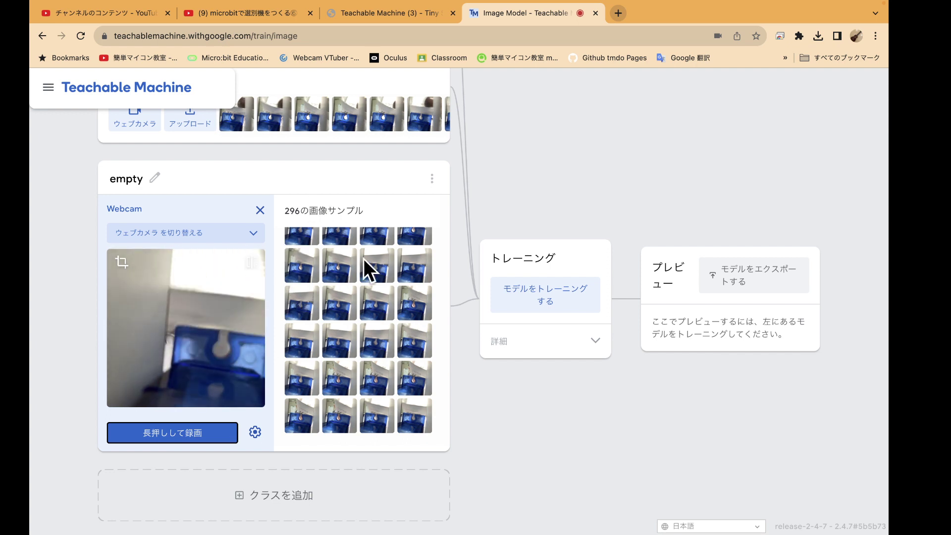
{"action": "left_click", "coordinate": [544, 296]}
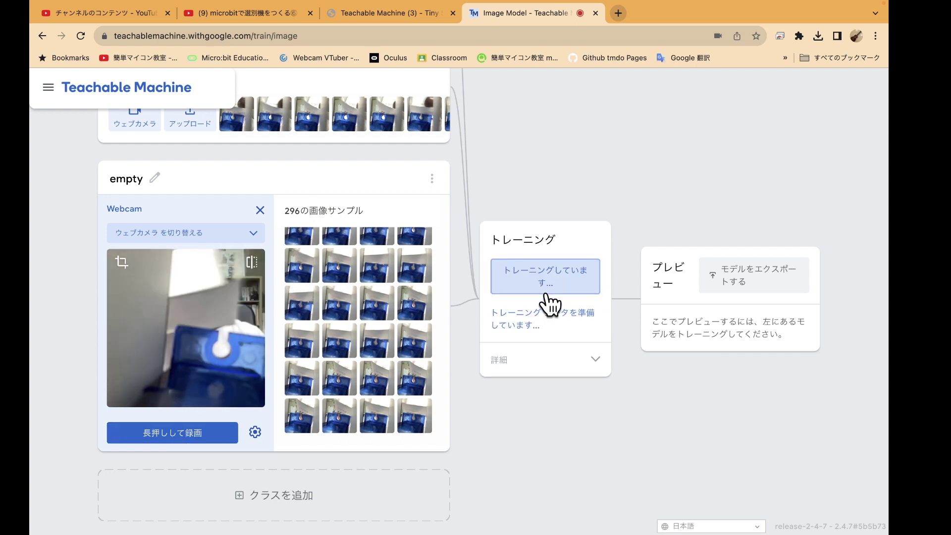